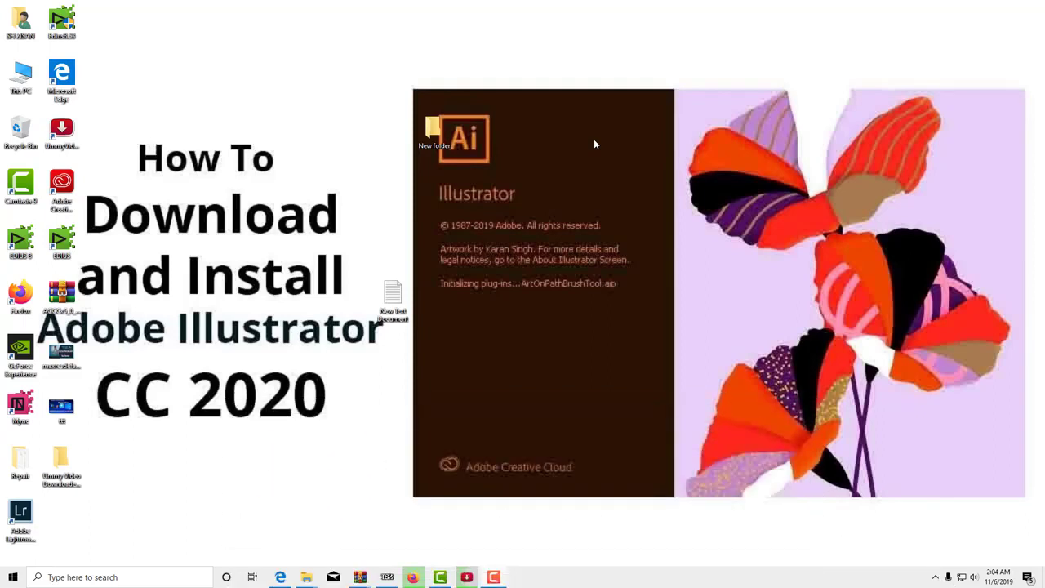
- Refresh the desktop twice, then bring up Firefox and minimize it again
right_click(274, 51)
click(302, 80)
right_click(301, 81)
click(320, 109)
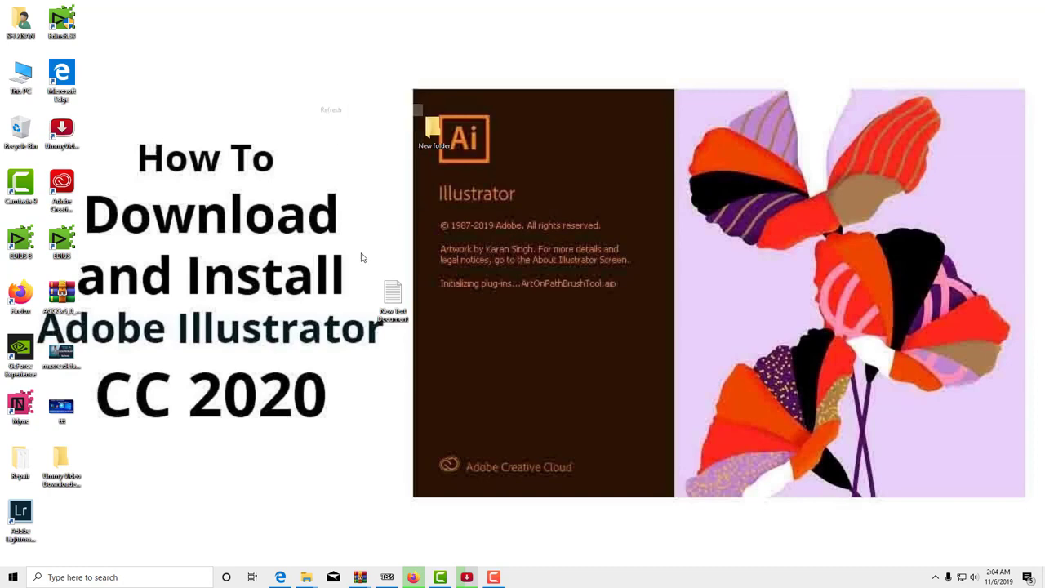
click(414, 577)
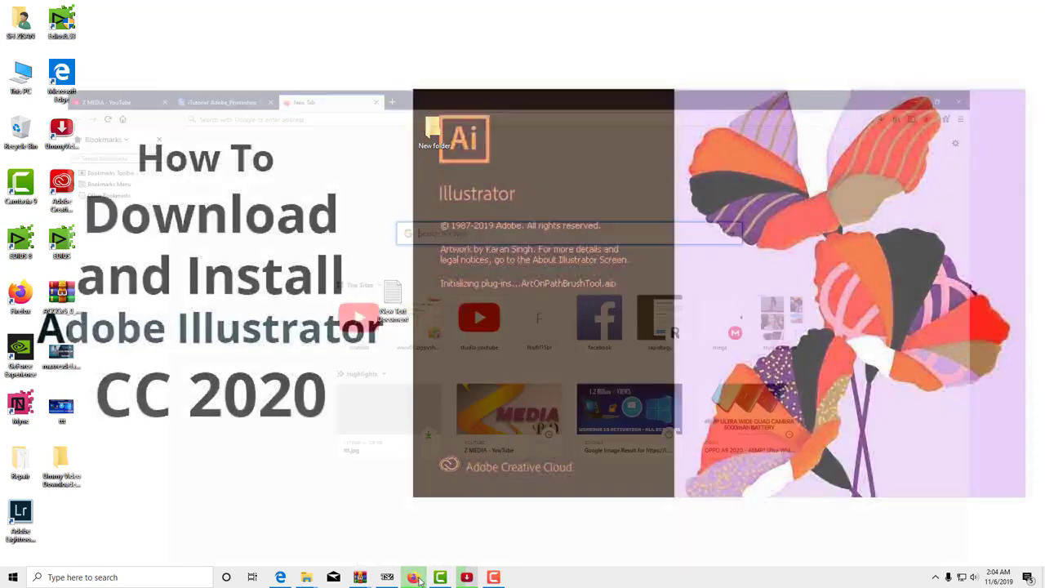
click(986, 7)
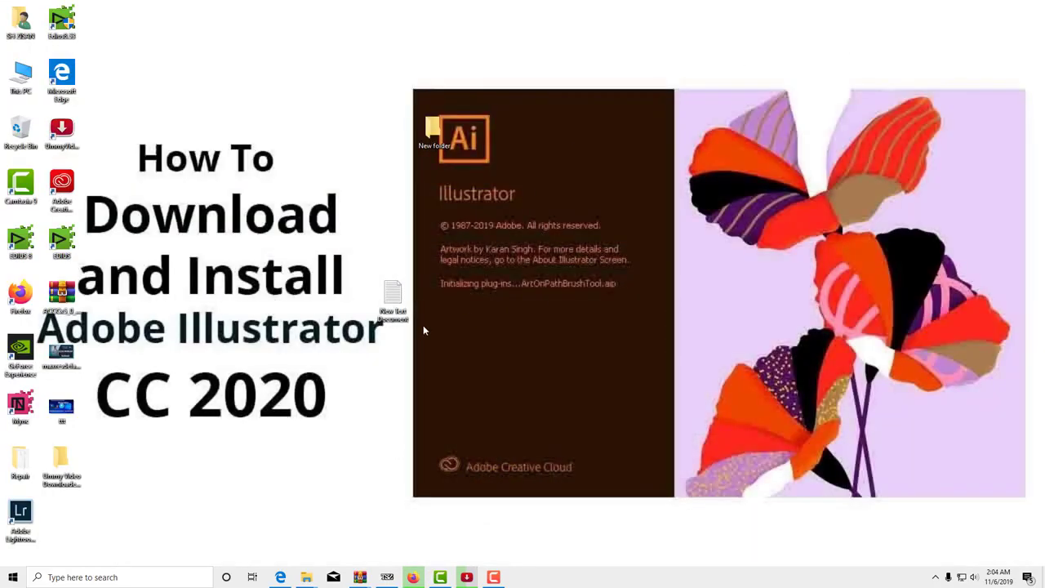
double_click(393, 295)
drag(156, 90, 63, 90)
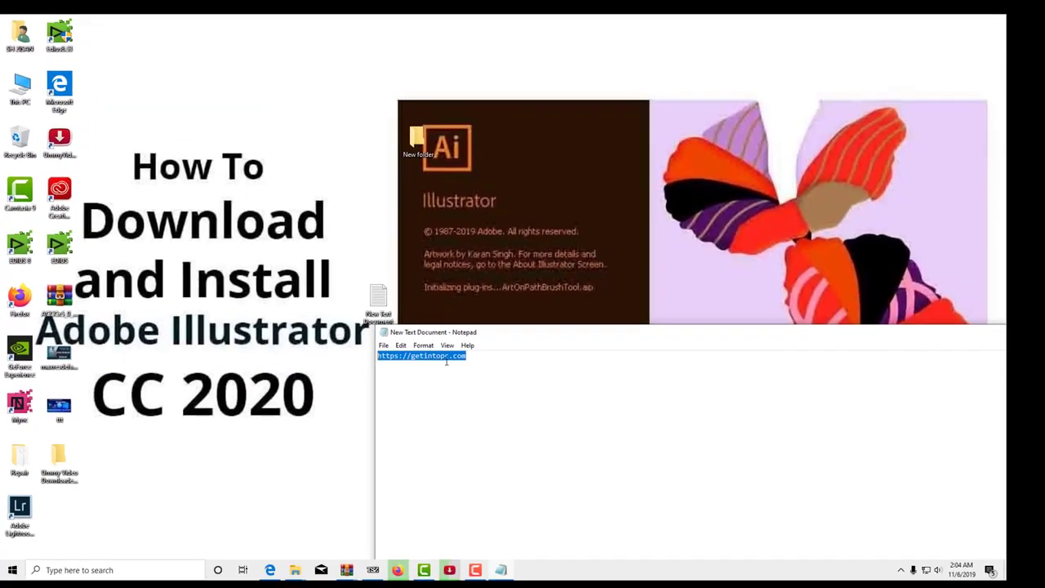
right_click(459, 359)
click(481, 396)
mouse_move(398, 569)
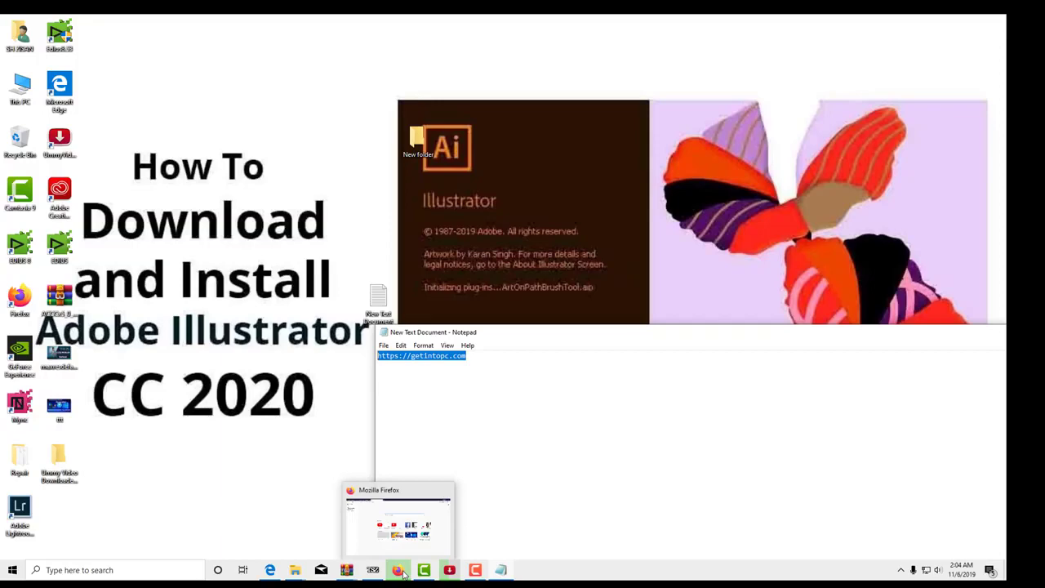
- Load getintopc.com in Firefox from the pasted address and scroll the home page
click(400, 571)
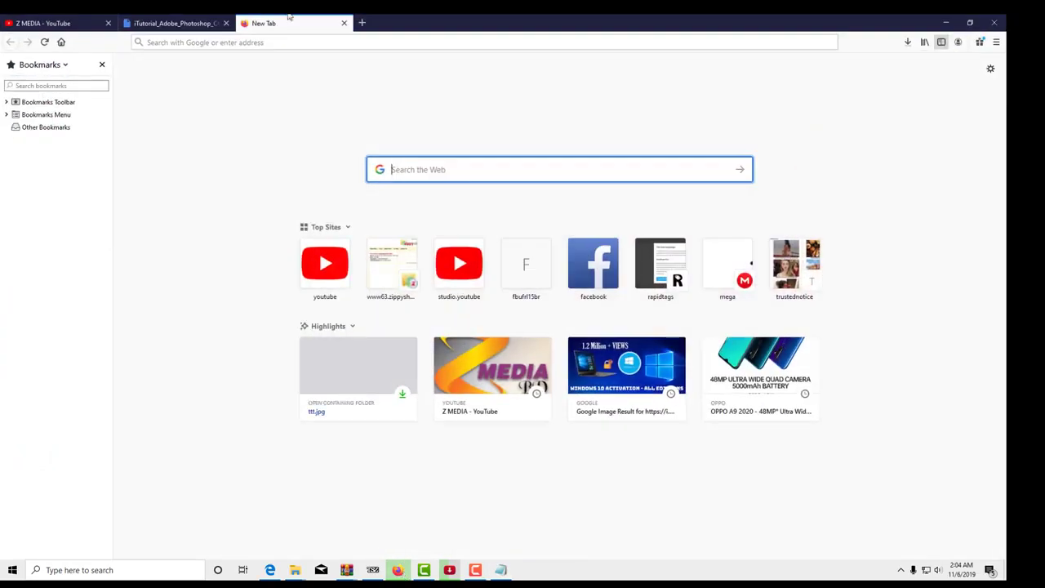
click(230, 40)
right_click(230, 41)
click(264, 85)
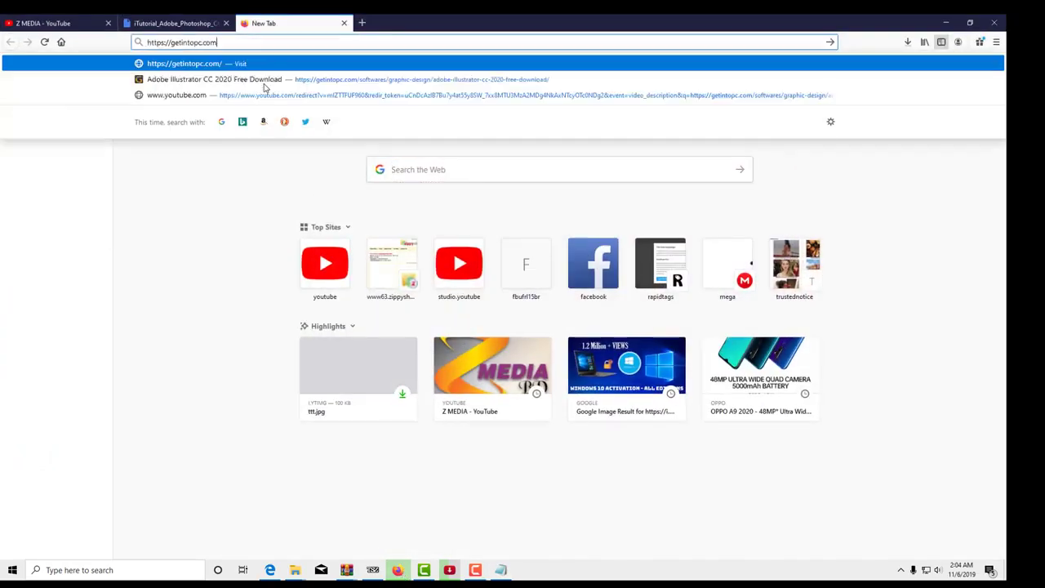
key(Return)
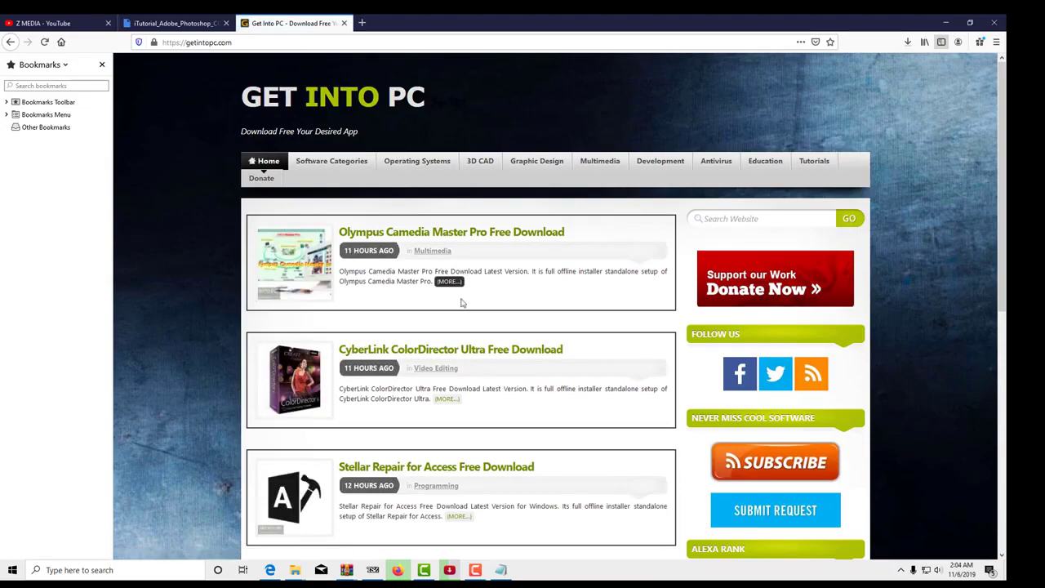
scroll(400, 273, down, 5)
scroll(408, 291, down, 2)
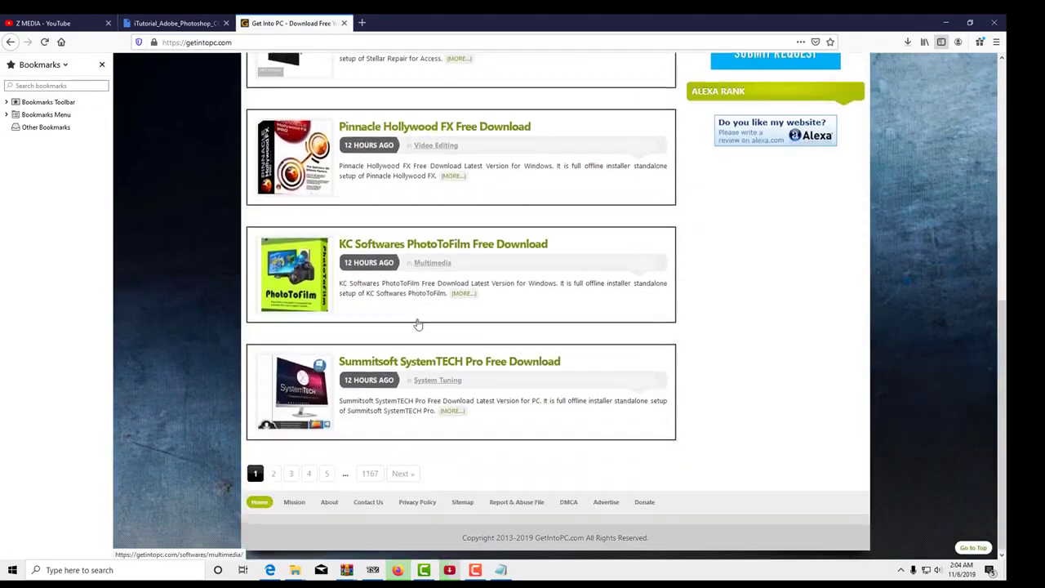
scroll(408, 294, up, 1)
scroll(421, 316, up, 5)
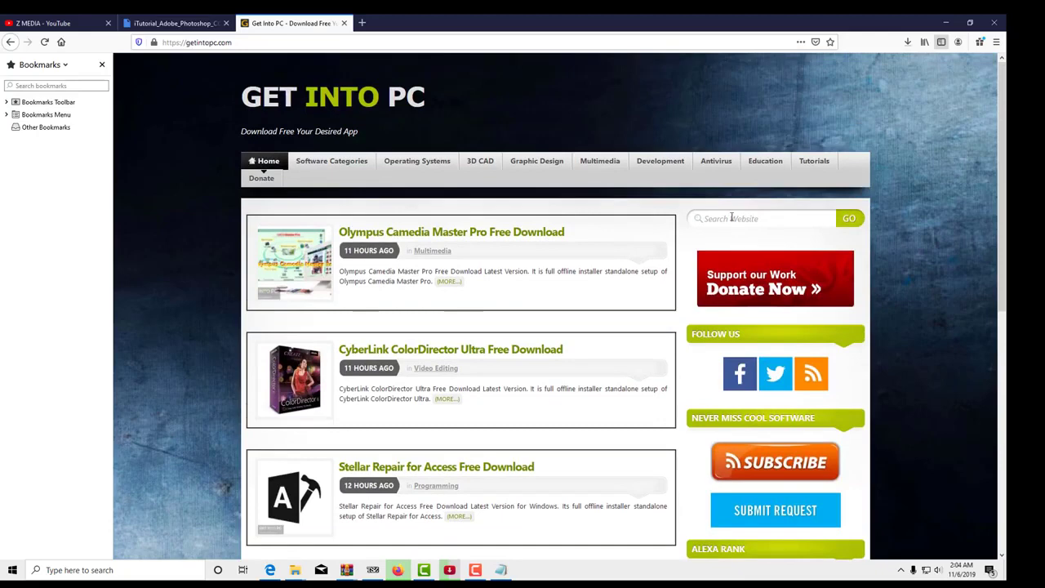
- Browse the Graphic Design category, then search the site for 'adobe illustrator 2020'
click(732, 218)
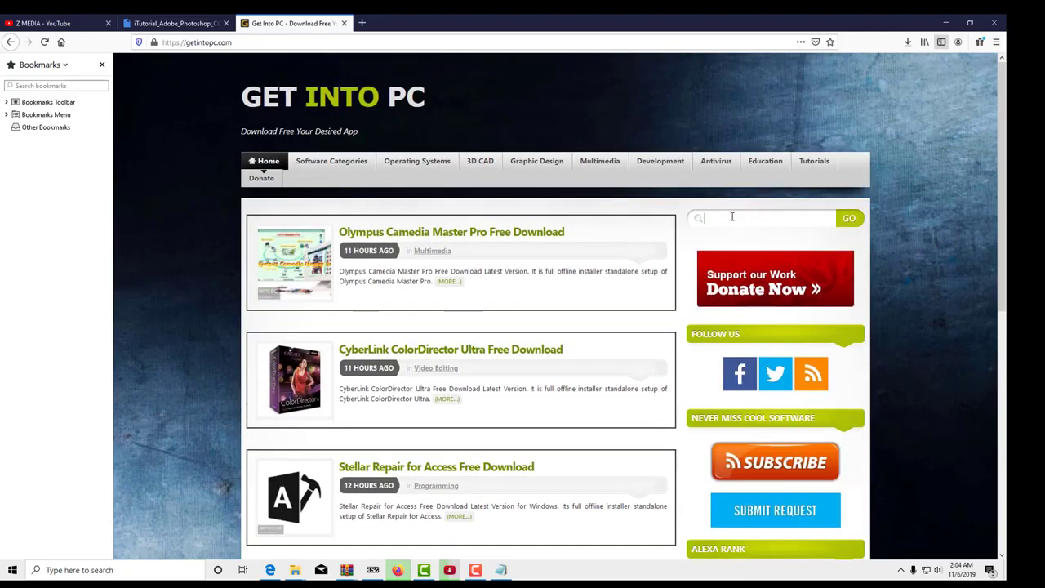
click(537, 163)
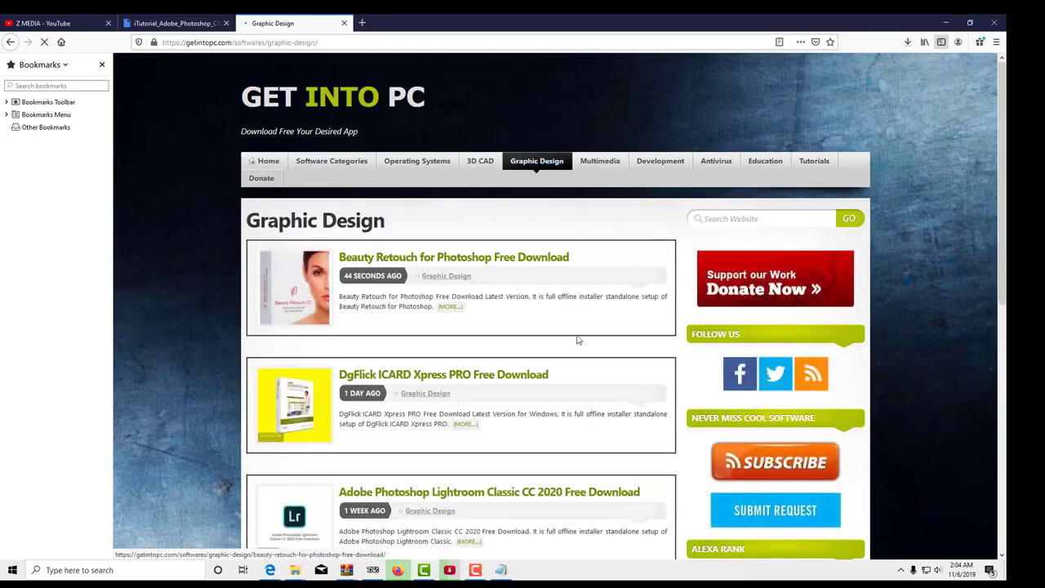
scroll(578, 339, down, 2)
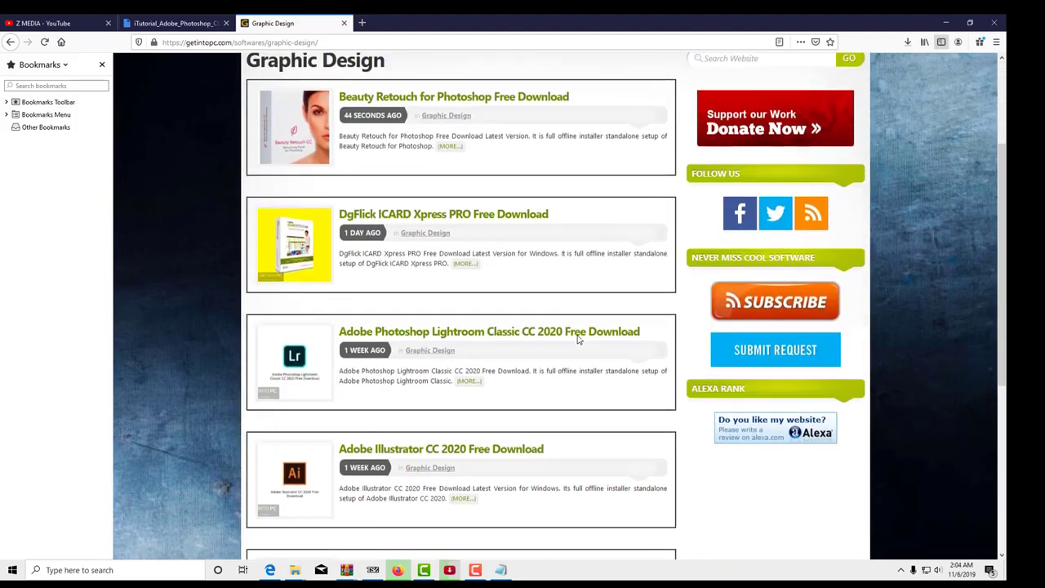
scroll(579, 339, down, 3)
scroll(579, 339, down, 2)
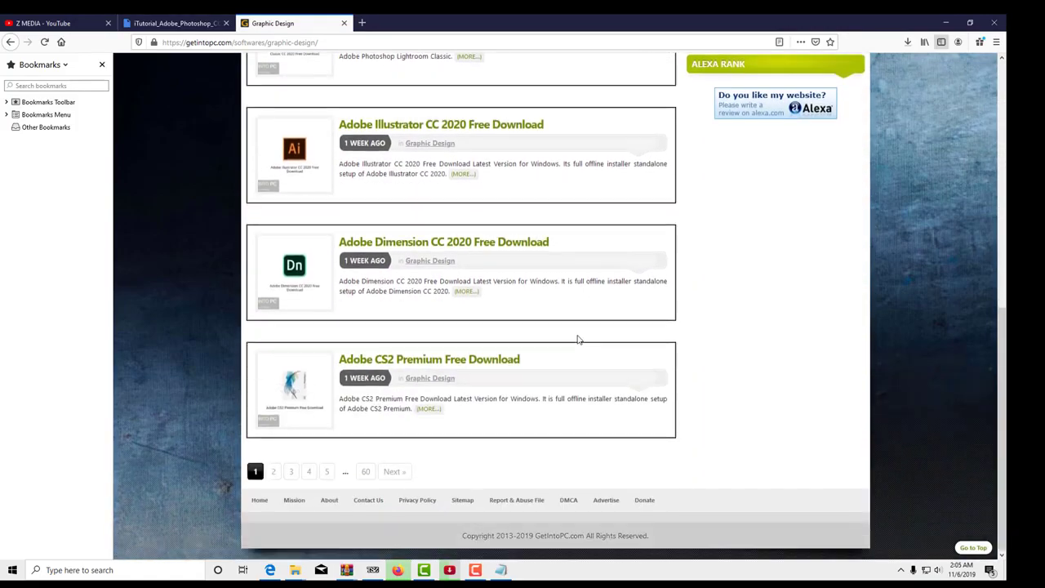
click(276, 475)
right_click(736, 220)
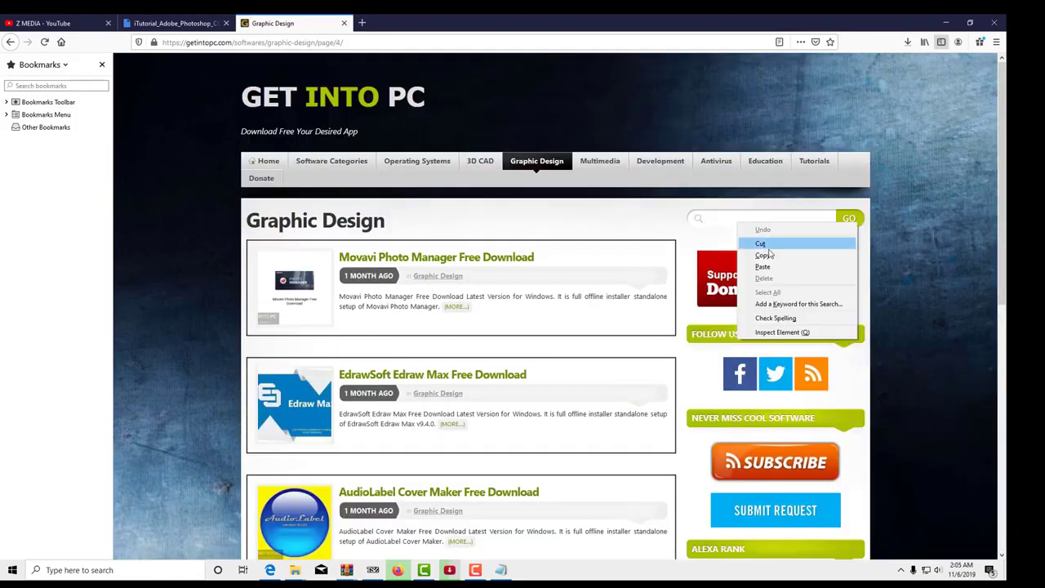
click(755, 266)
click(848, 225)
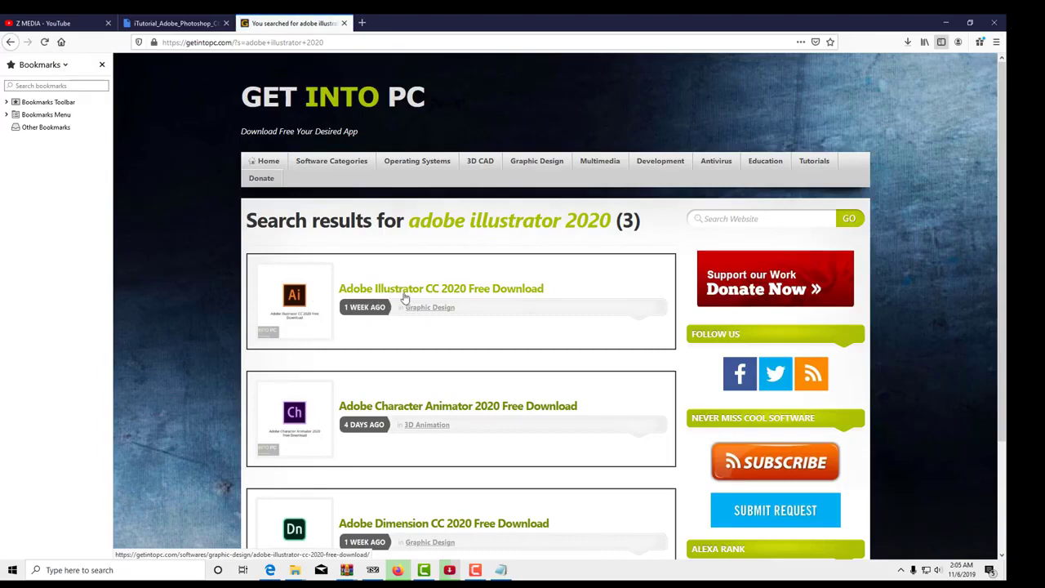
- Open the Adobe Illustrator CC 2020 Free Download article and start its 64-bit 2.2 GB zip download
click(475, 294)
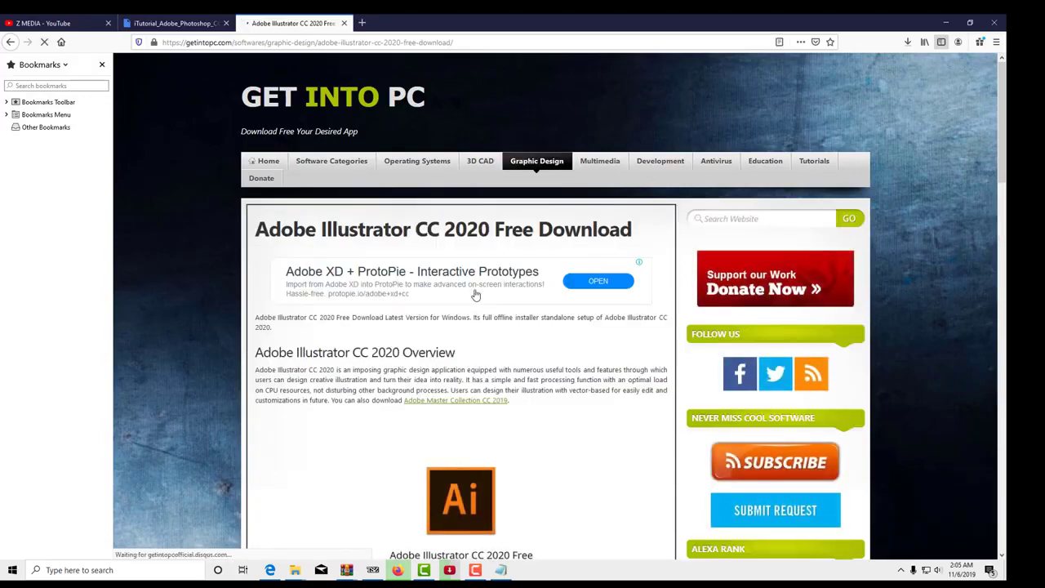
scroll(586, 384, down, 1)
scroll(591, 386, down, 3)
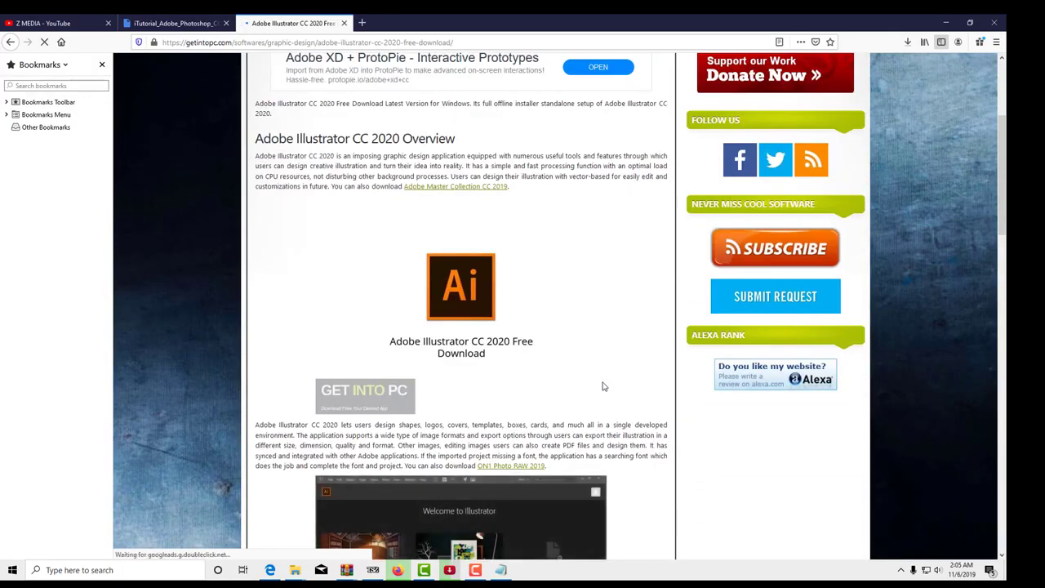
scroll(600, 386, down, 5)
scroll(602, 386, down, 5)
scroll(602, 385, down, 3)
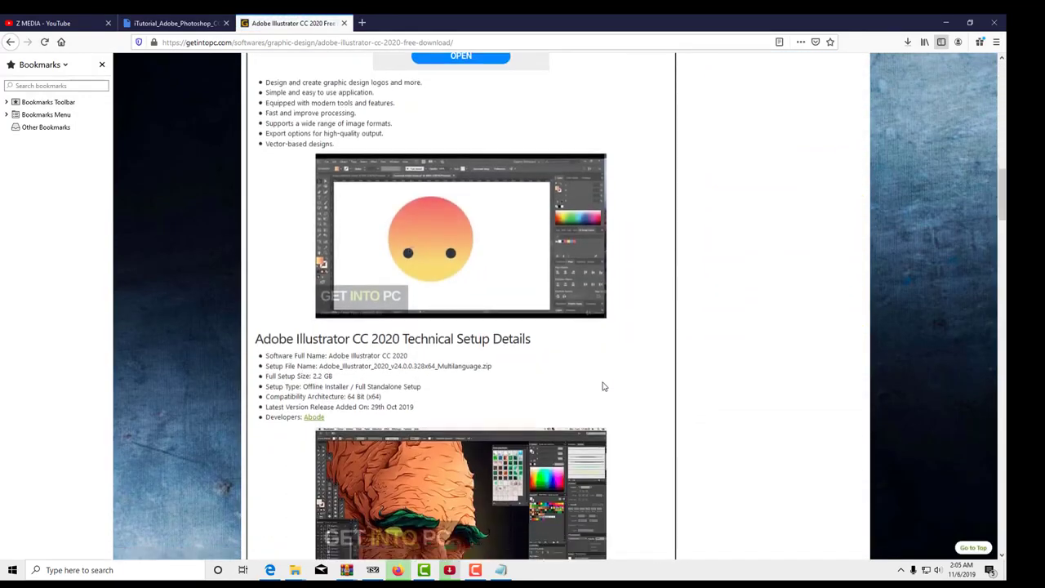
scroll(602, 385, down, 3)
scroll(567, 378, down, 3)
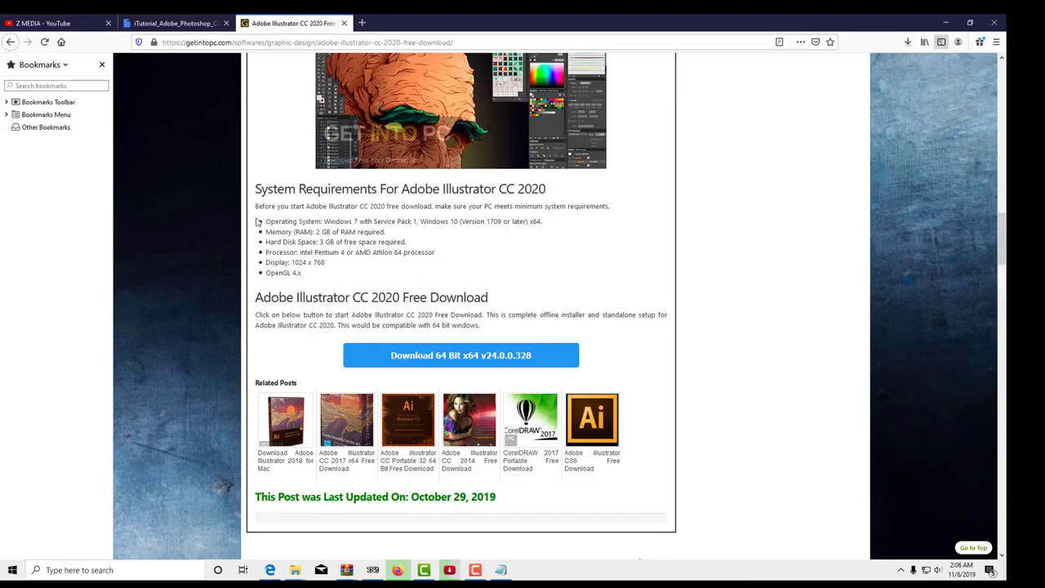
drag(258, 222, 378, 280)
click(634, 272)
click(445, 359)
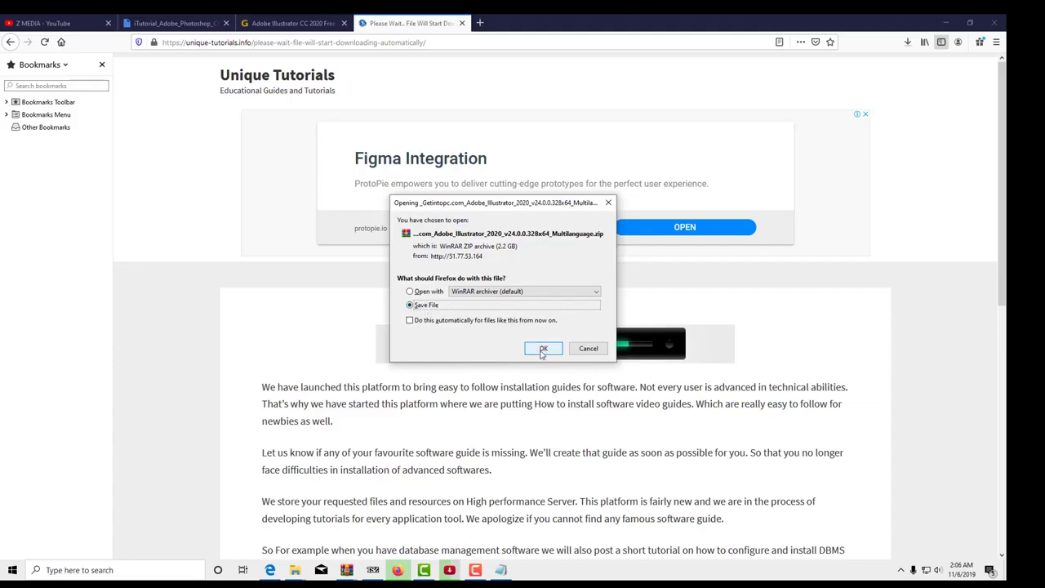
- Save the Illustrator zip, pause it in the downloads list, and open This PC in File Explorer
click(542, 351)
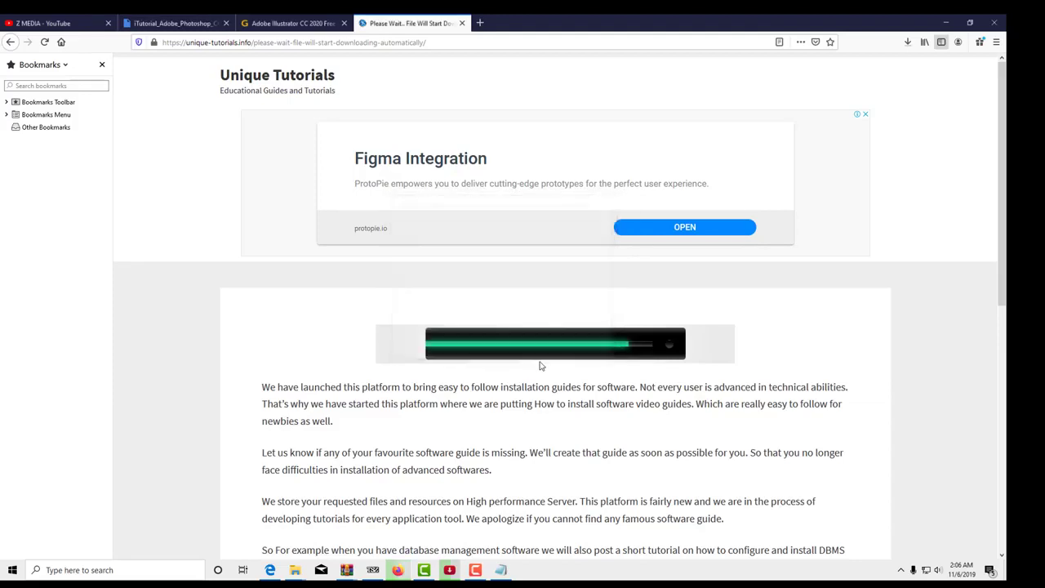
click(905, 48)
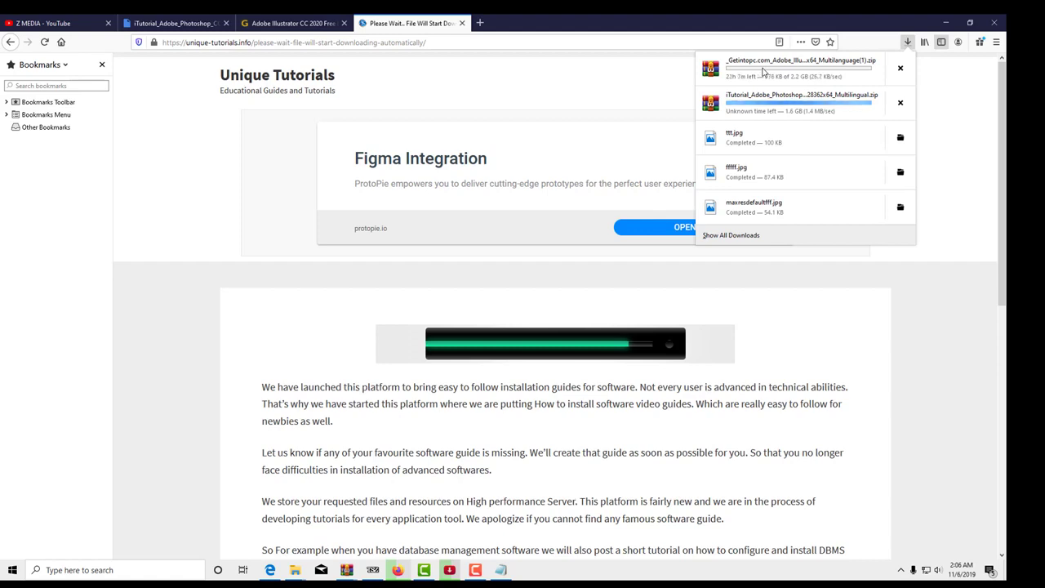
right_click(764, 72)
click(776, 78)
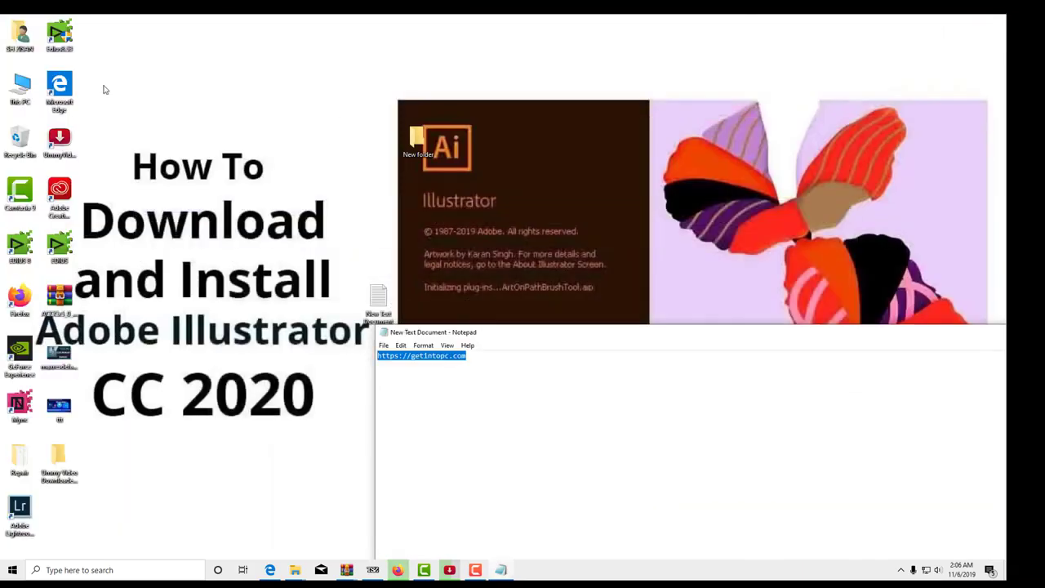
double_click(20, 84)
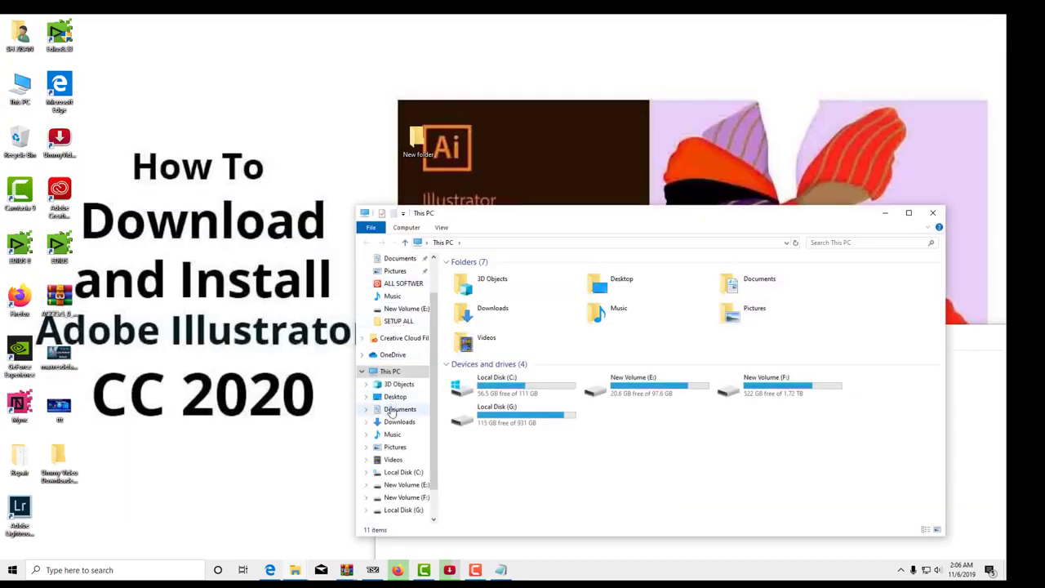
- Open the _Getintopc Adobe_Illustrator_2020 zip from Downloads in WinRAR
click(397, 422)
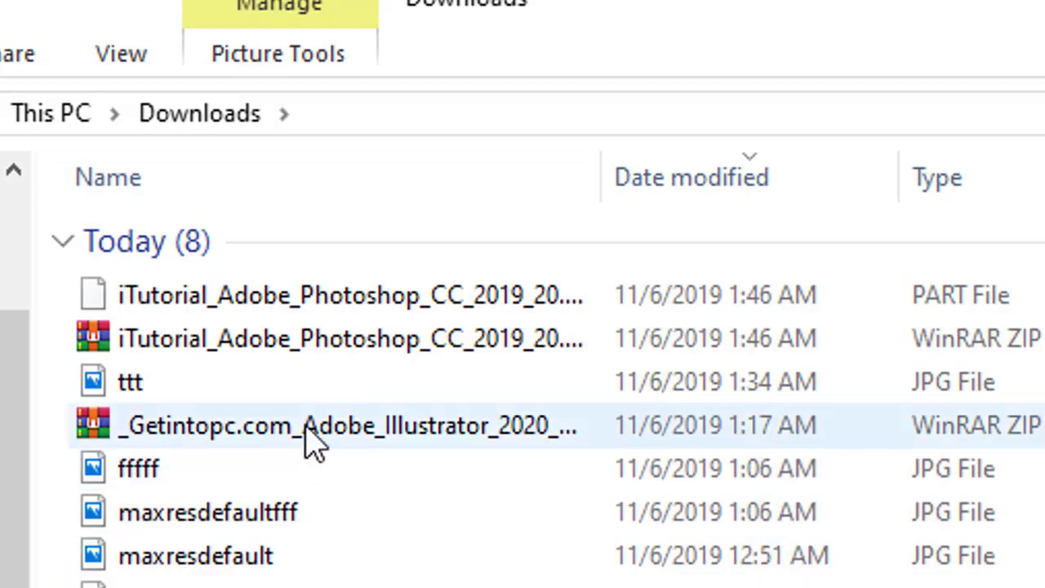
click(307, 427)
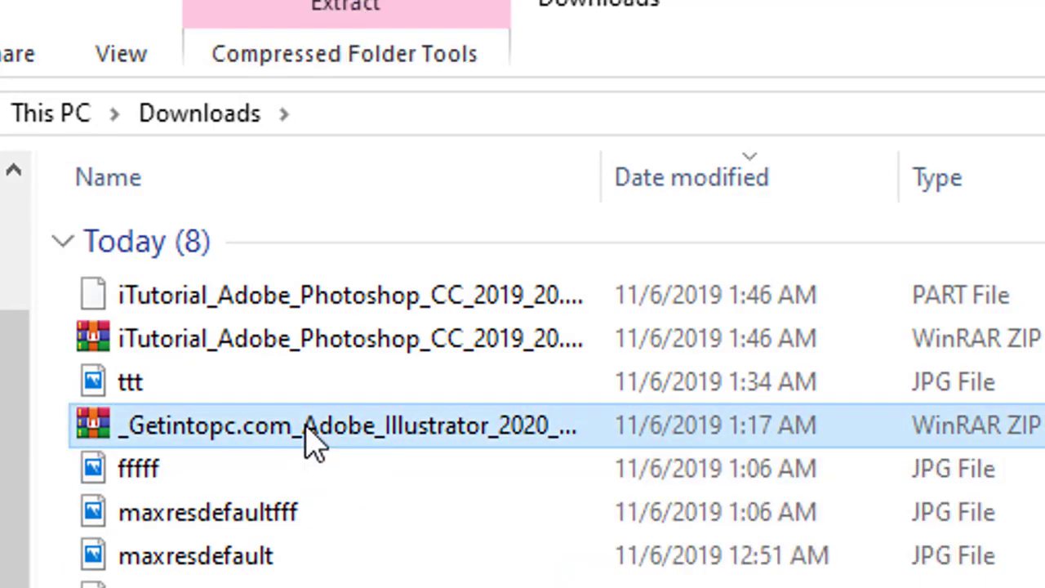
click(227, 467)
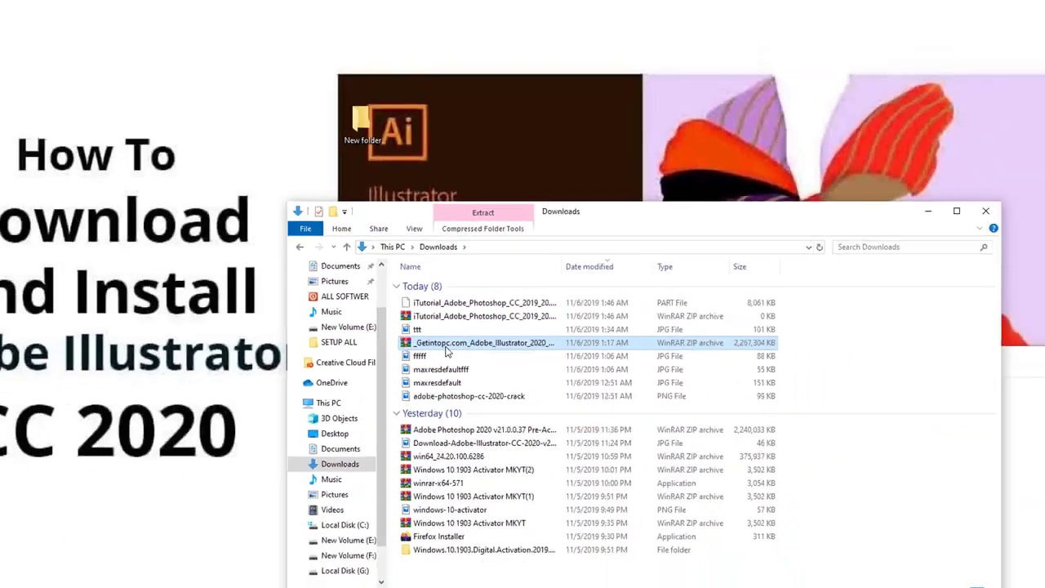
double_click(278, 405)
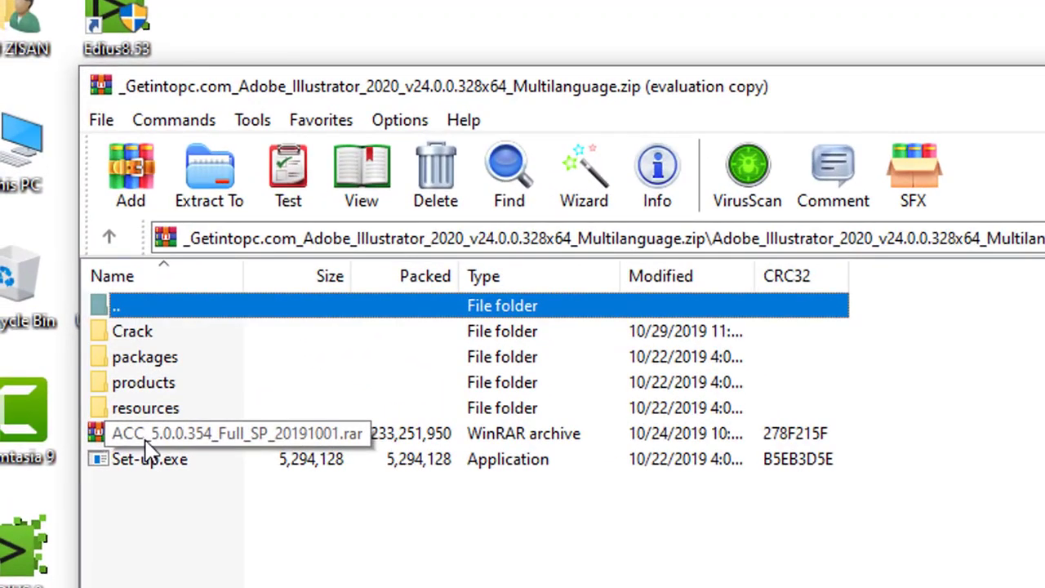
- Open the nested ACC archive's Adobe Creative Cloud folder and run CreativeCloudSet-Up.exe
double_click(145, 437)
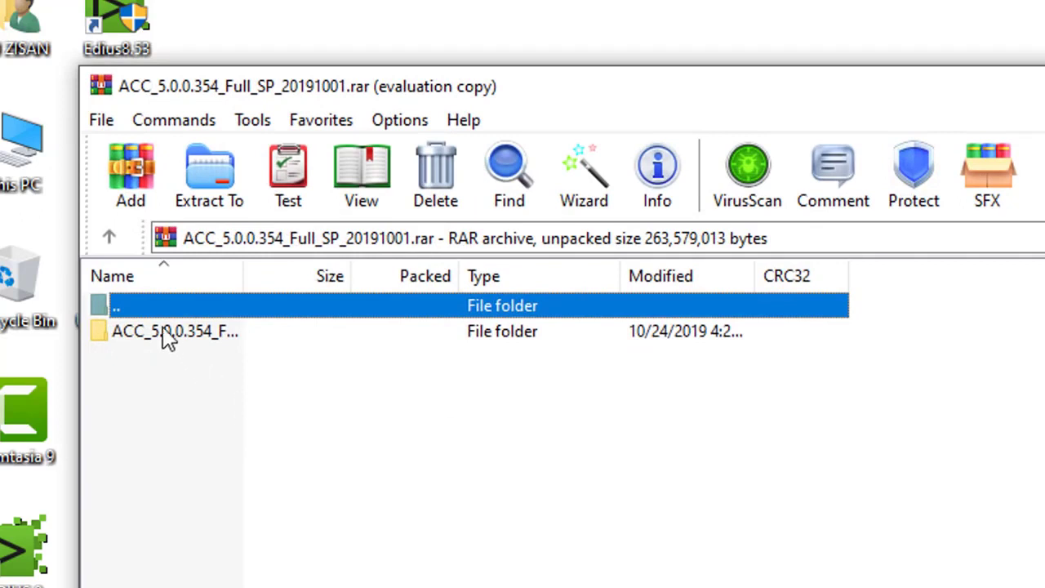
double_click(163, 333)
double_click(163, 332)
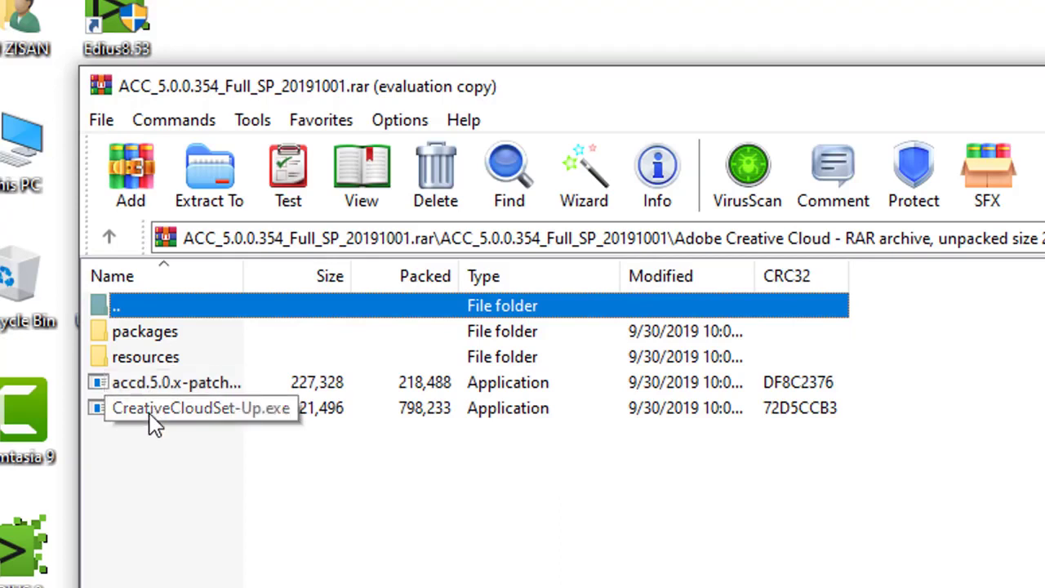
double_click(150, 413)
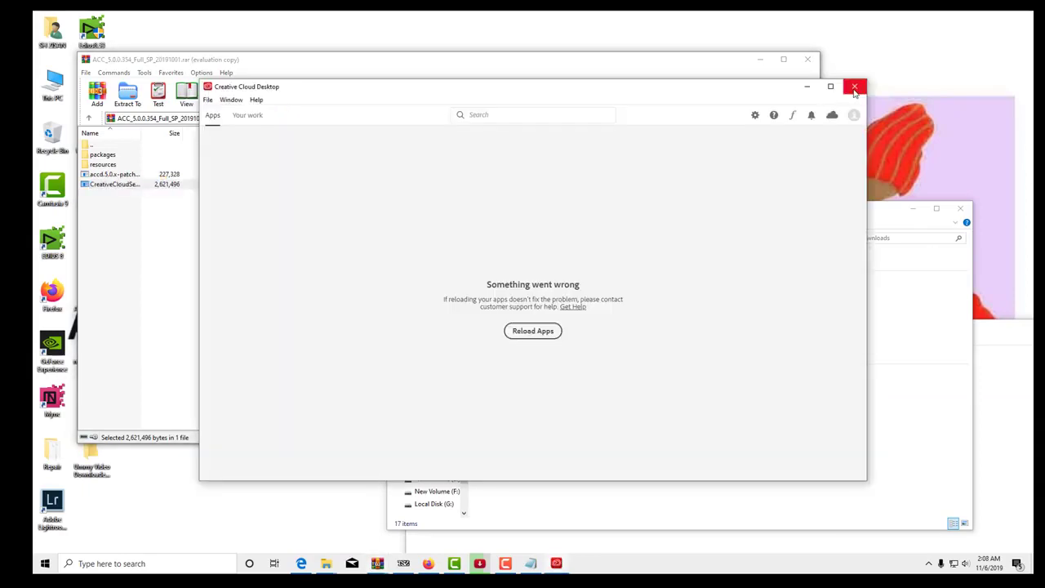
- Close the Creative Cloud error window and run the accd Creative Cloud patch
click(855, 85)
click(129, 174)
double_click(129, 176)
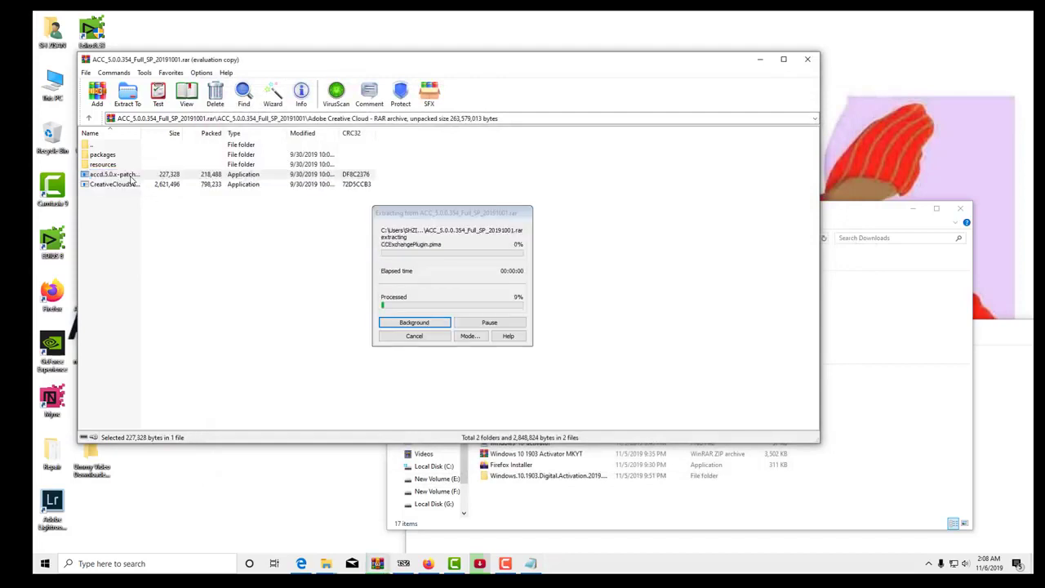
- Close the ACC archive window, open the Crack folder, then return to the zip's main folder
click(808, 59)
click(127, 262)
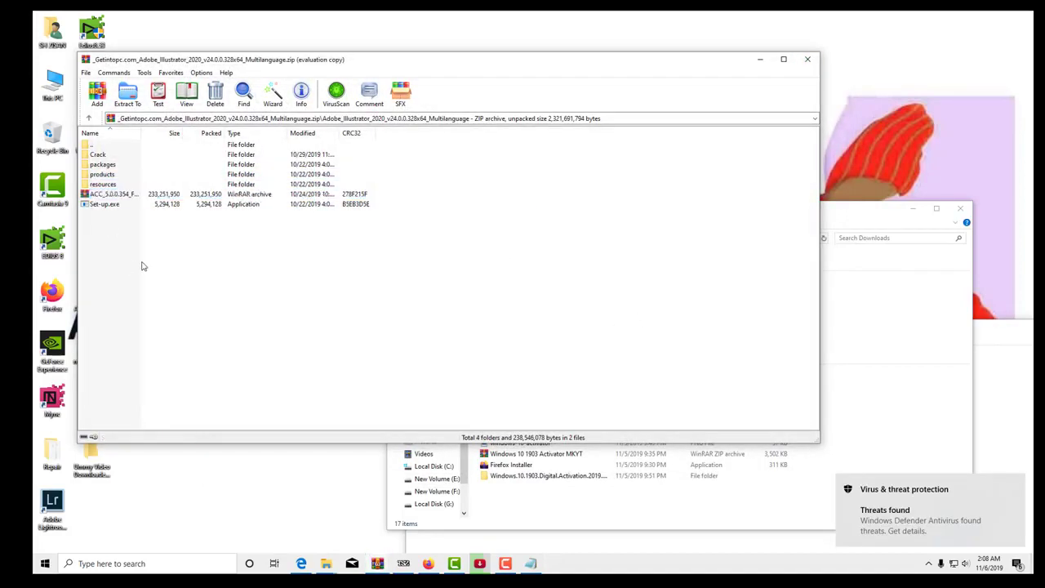
double_click(102, 155)
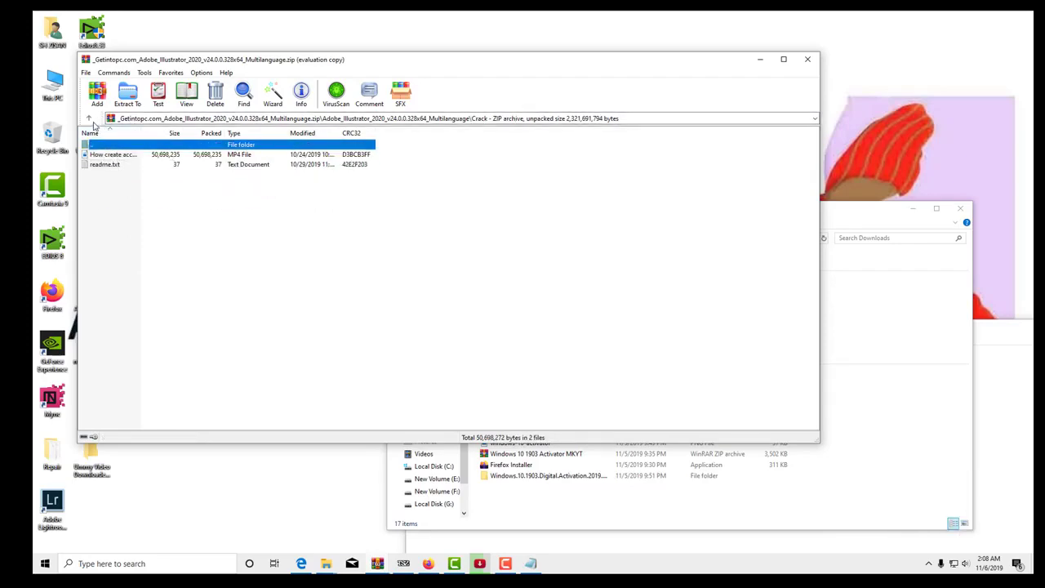
click(89, 117)
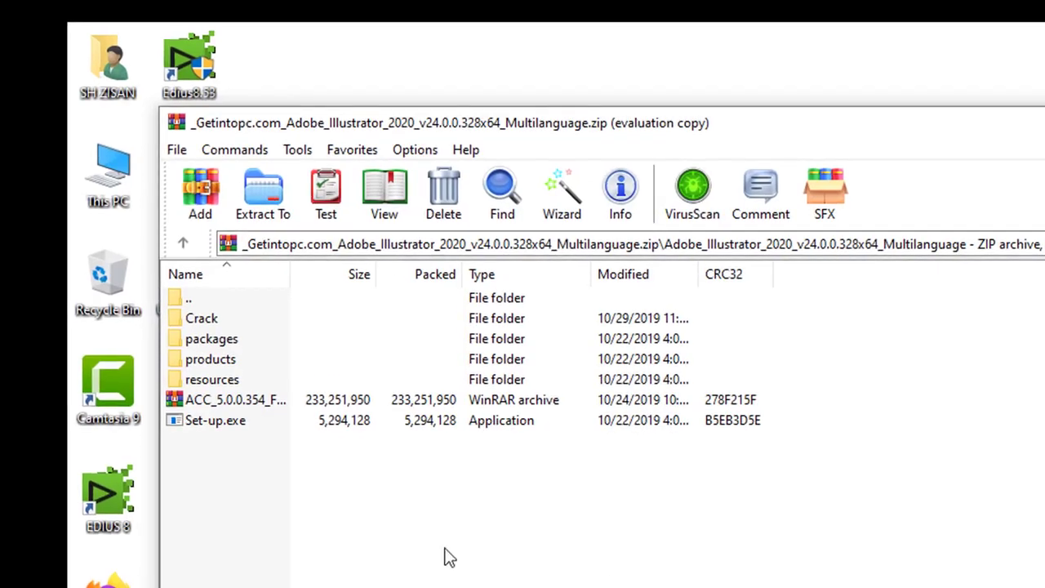
- Run Set-up.exe from the Illustrator 2020 archive in WinRAR
double_click(210, 421)
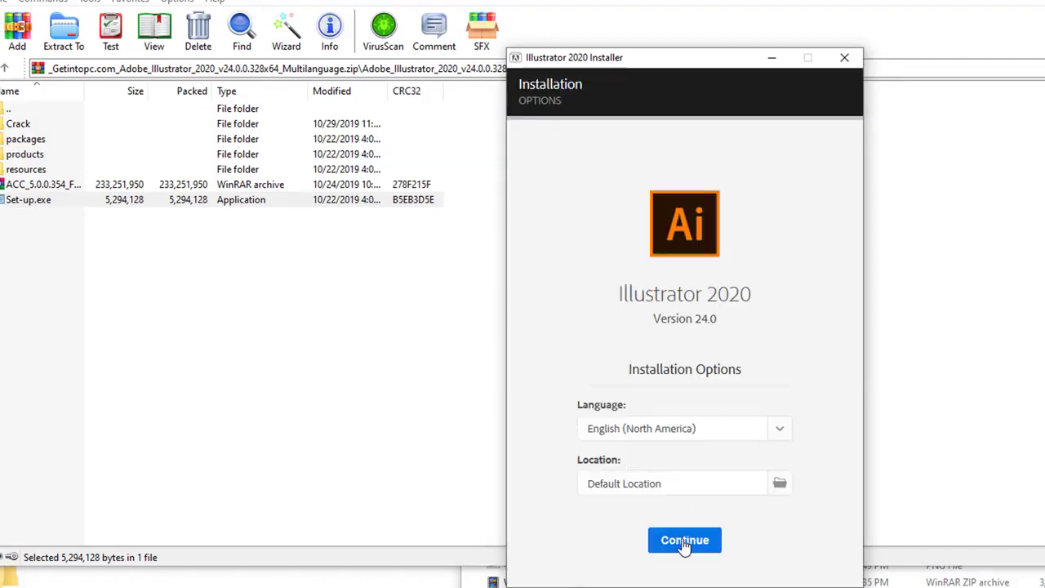
- Install Illustrator 2020 version 24.0 in English (North America) at Default Location, then close the installer
click(684, 543)
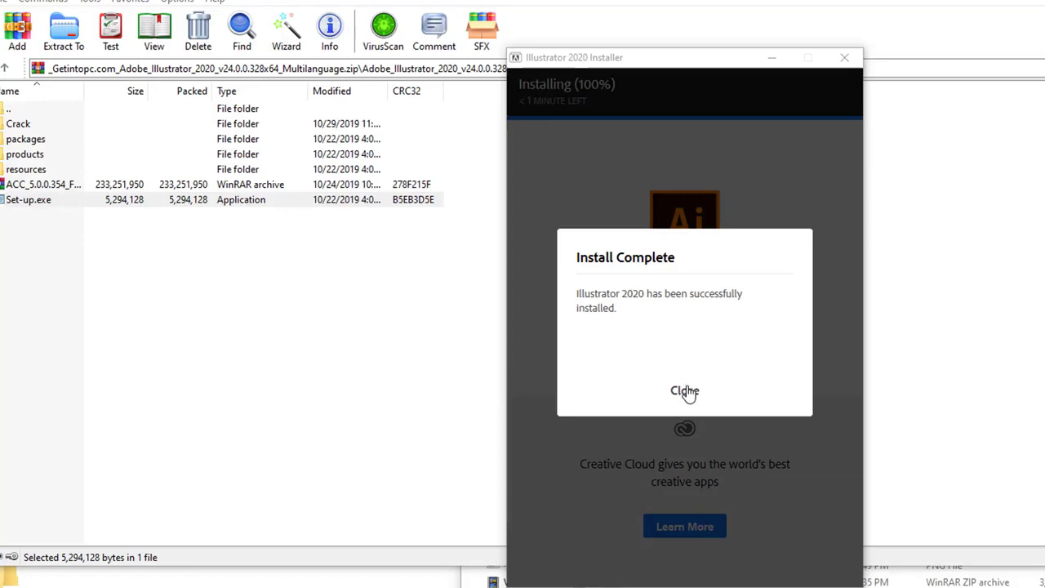
click(686, 391)
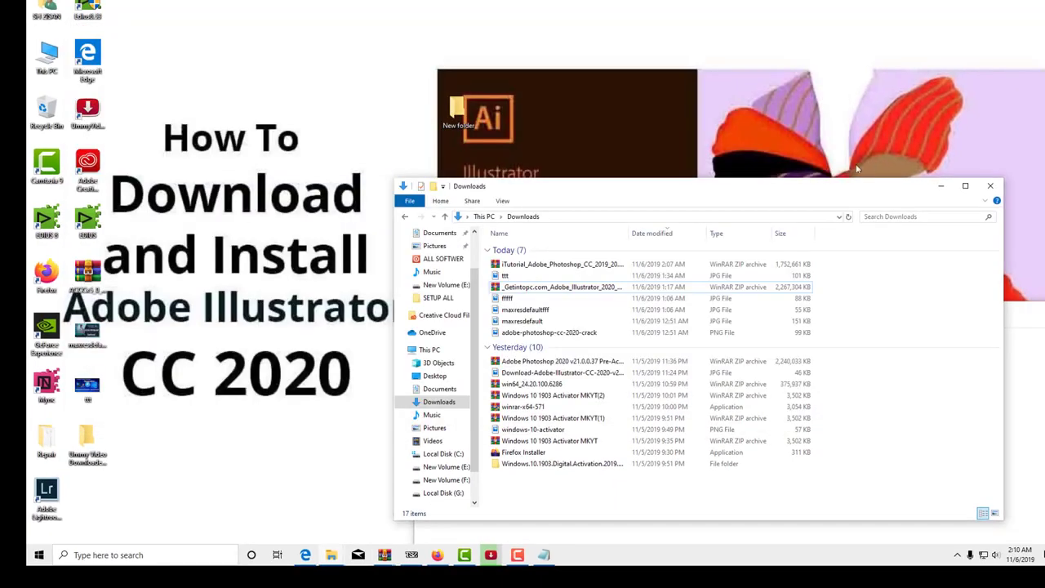
- Launch Adobe Illustrator 2020 from Start's Recently added, then minimize Explorer and close Notepad
click(33, 559)
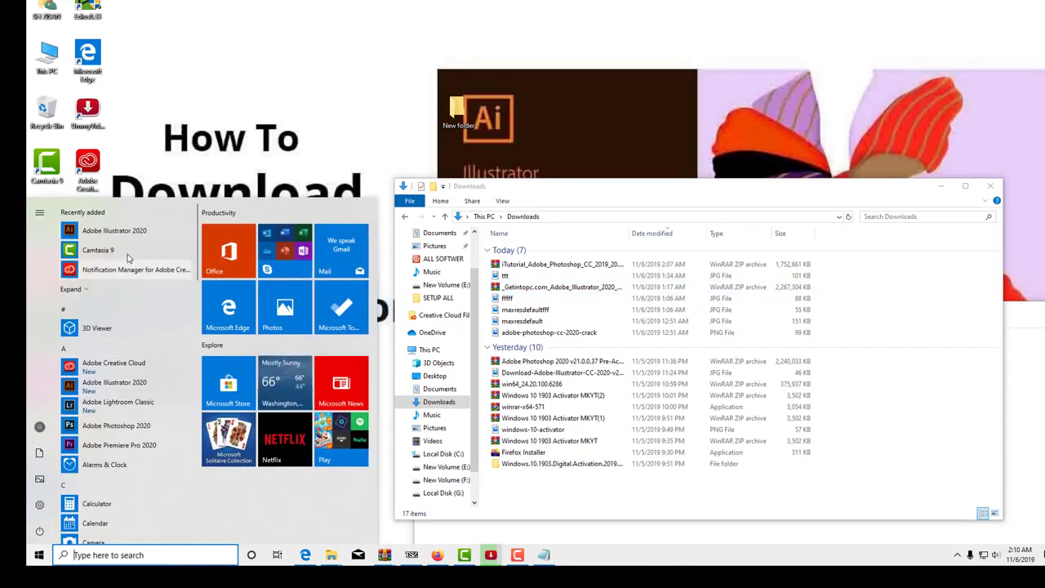
click(110, 230)
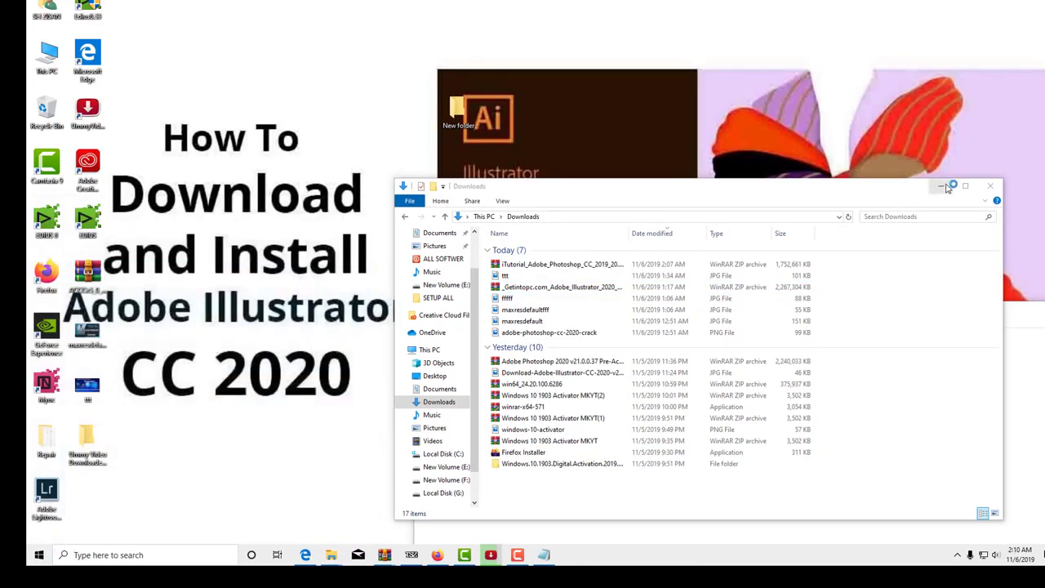
click(941, 186)
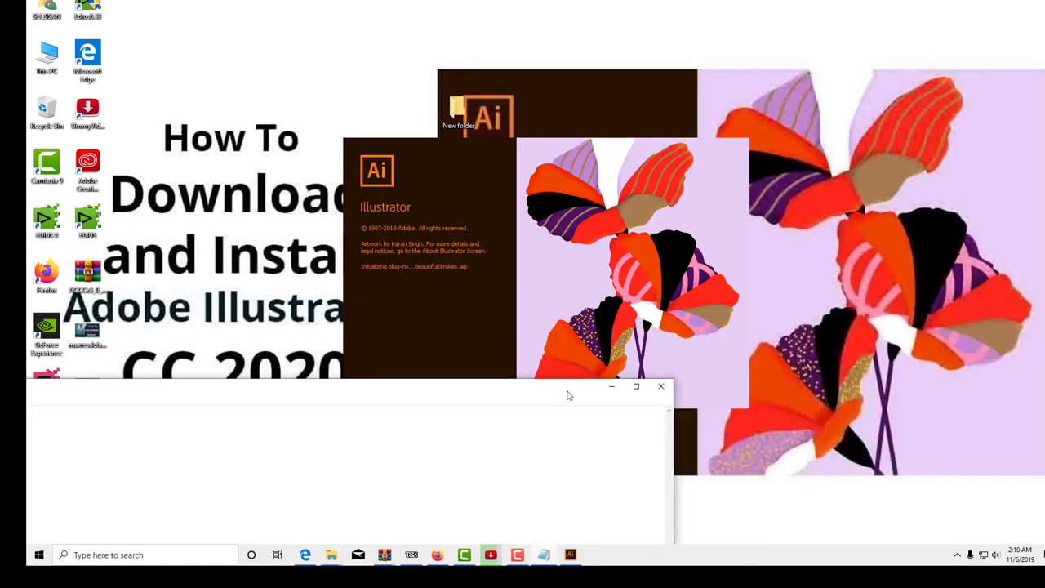
click(661, 385)
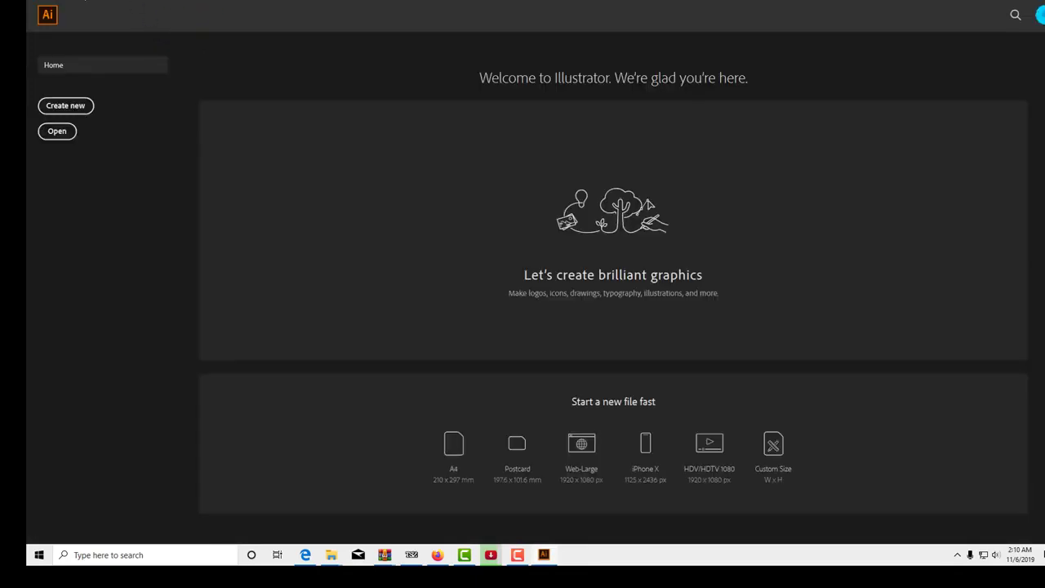
- Create a blank Letter document (612 × 792 pt), Untitled-1 in CMYK, and close the Welcome dialog
click(87, 1)
click(88, 2)
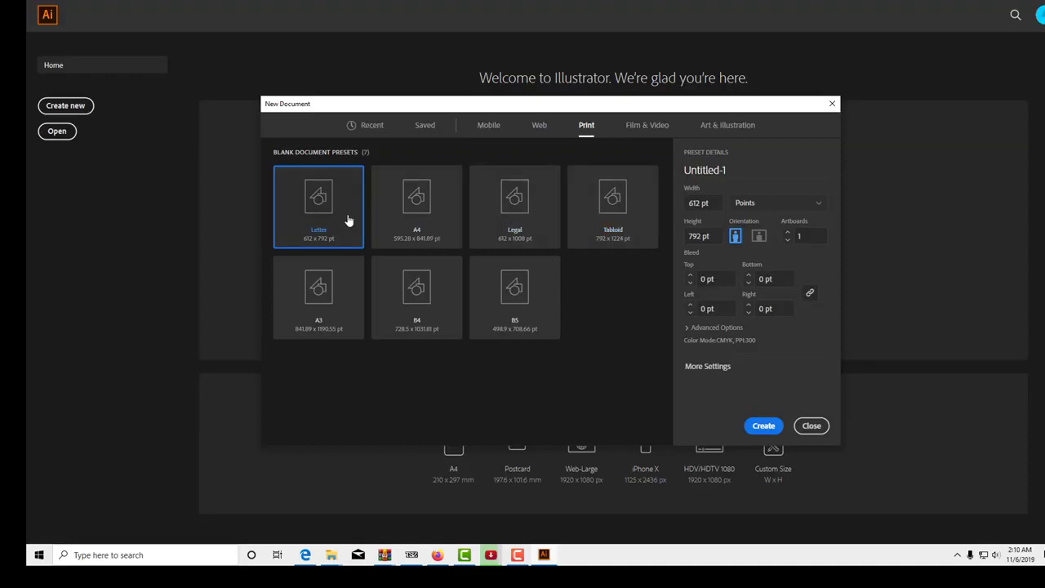
click(764, 425)
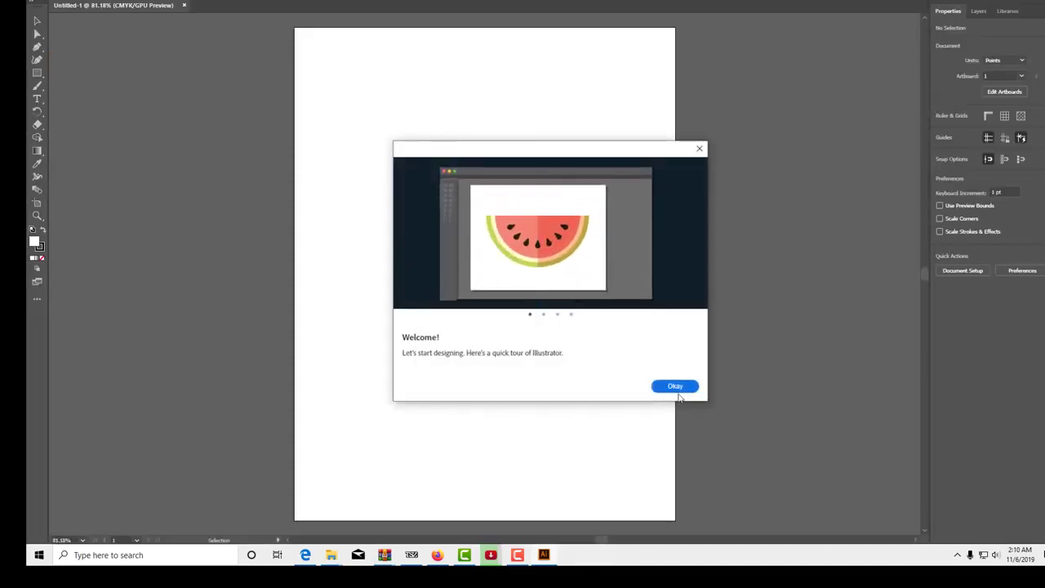
click(689, 385)
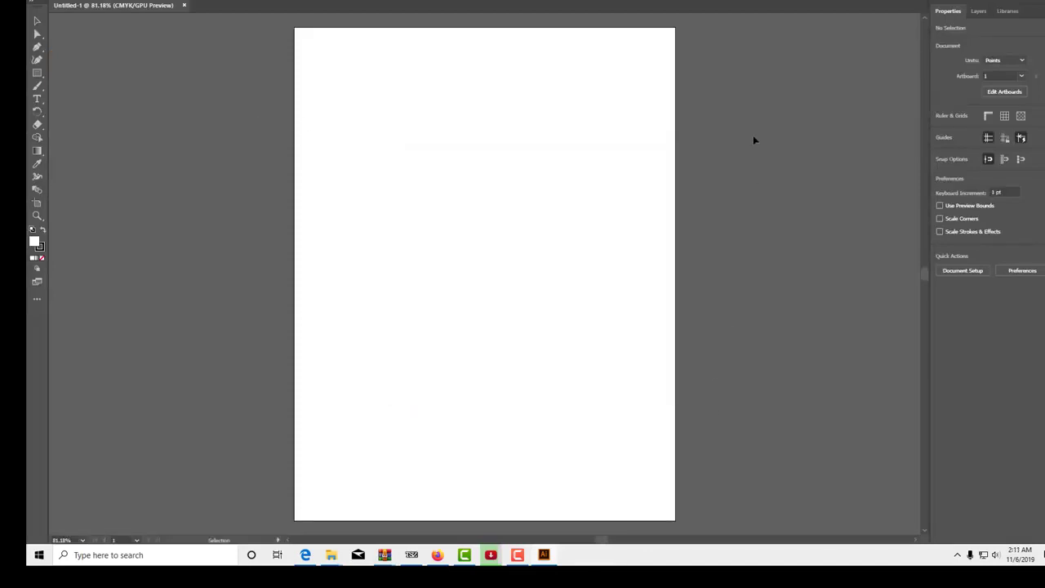